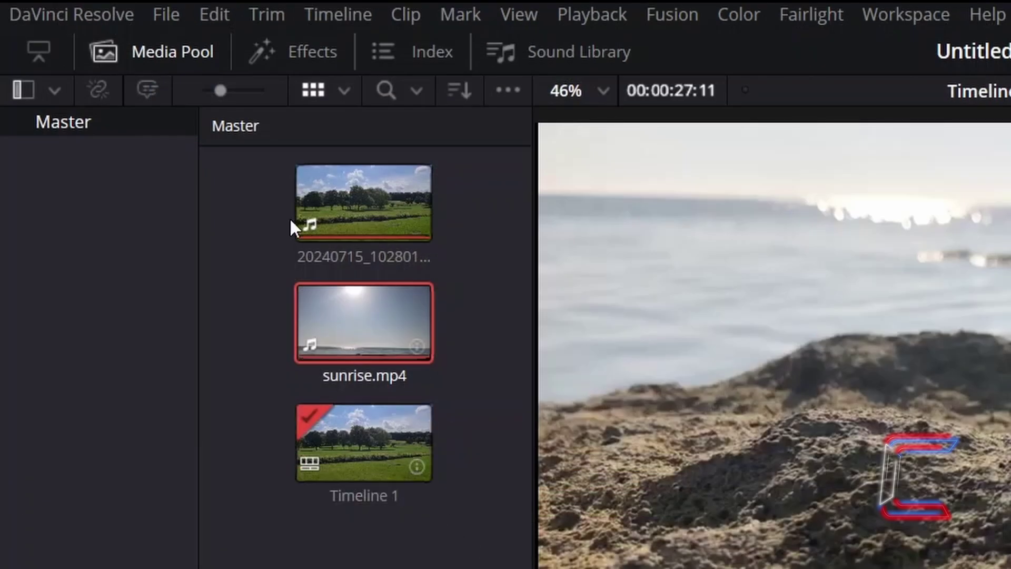
Open the Effects library's Video Transitions list and select Dip To Color Dissolve.
{"action": "left_click", "coordinate": [302, 64]}
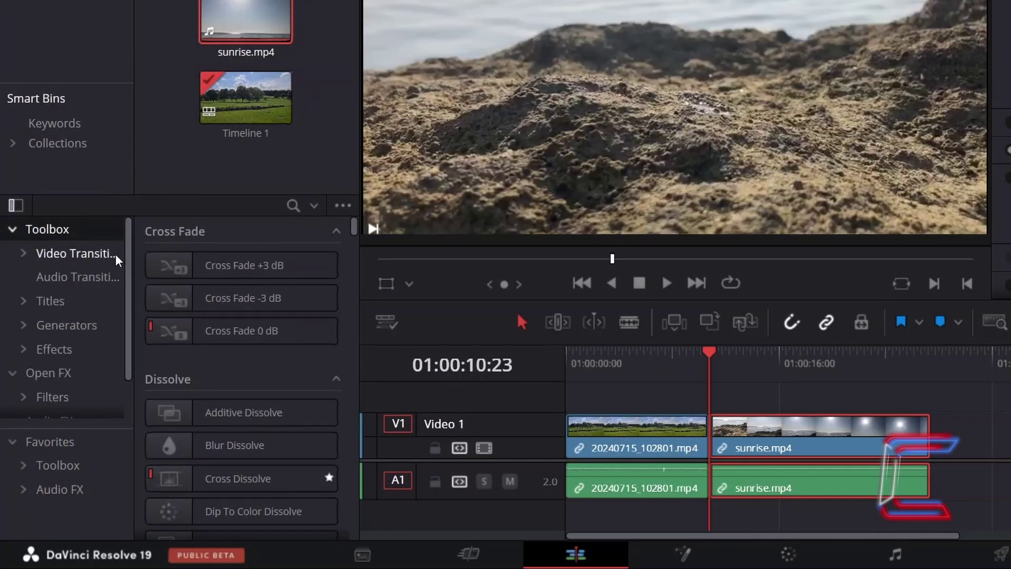
{"action": "left_click", "coordinate": [115, 253]}
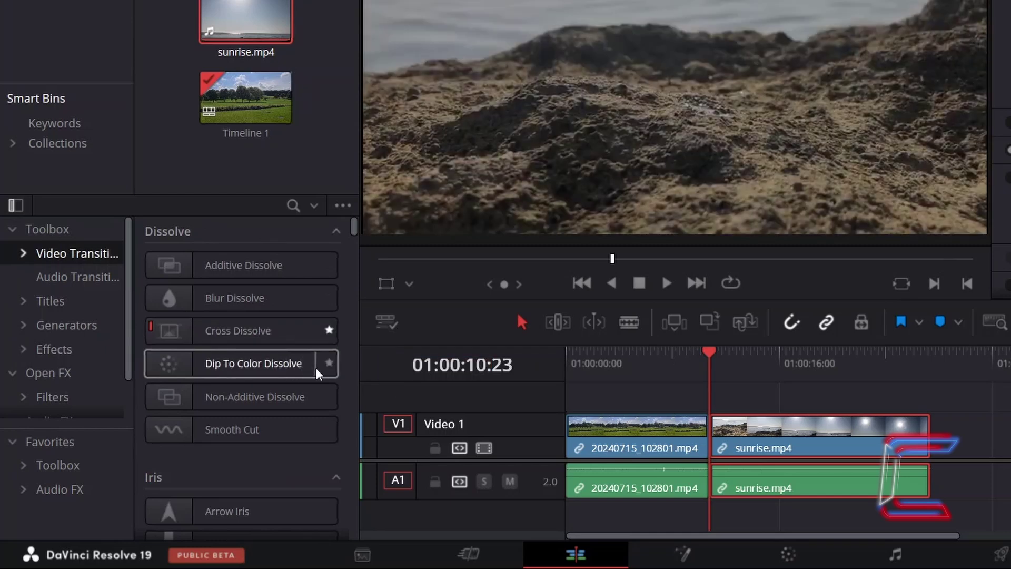
{"action": "left_click", "coordinate": [316, 368]}
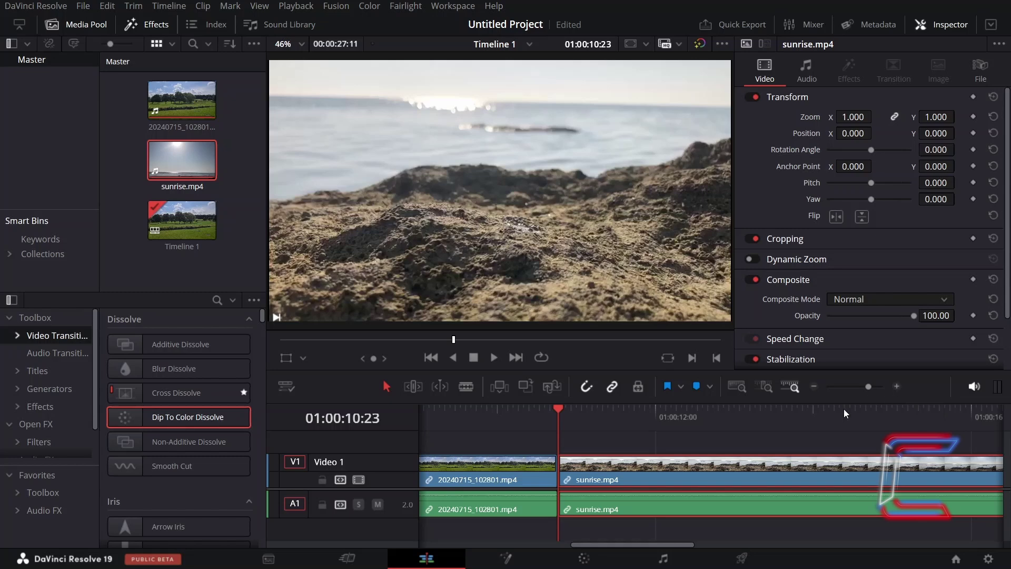
Park the playhead at 01:00:10:08 and blade the field clip there.
{"action": "left_click_drag", "start_coordinate": [609, 451], "coordinate": [583, 453]}
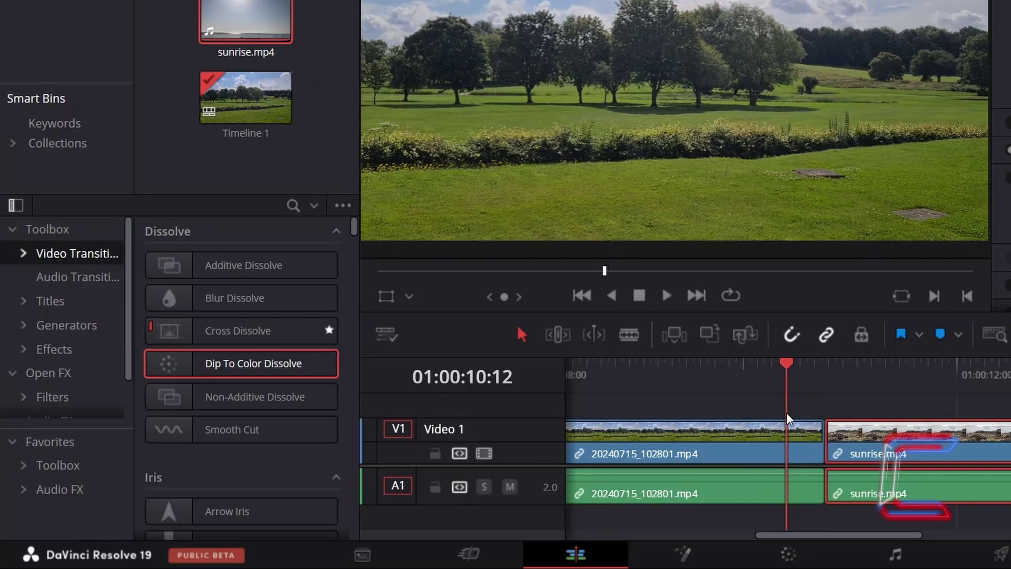
{"action": "left_click_drag", "start_coordinate": [787, 417], "coordinate": [790, 418]}
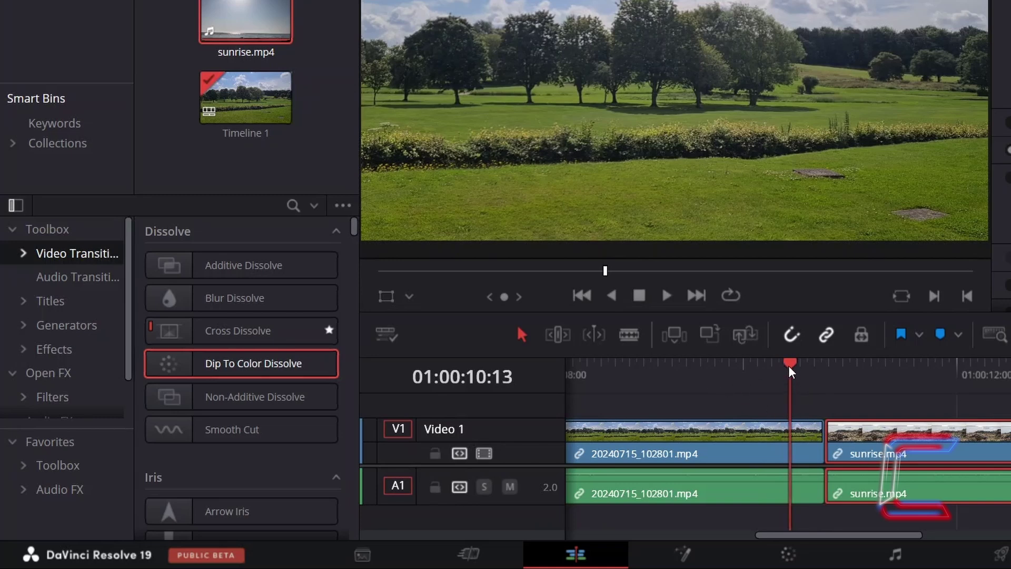
{"action": "left_click_drag", "start_coordinate": [792, 372], "coordinate": [773, 375]}
{"action": "key", "text": "b"}
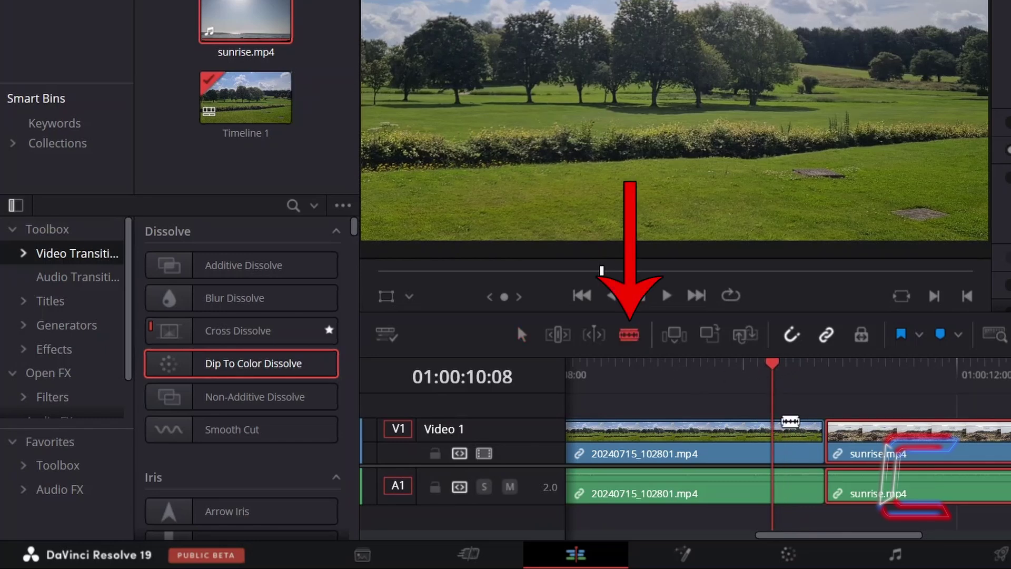
{"action": "left_click", "coordinate": [772, 440]}
Blade the sunrise clip at 01:00:11:08 and delete the two short pieces around the join.
{"action": "key", "text": "Down"}
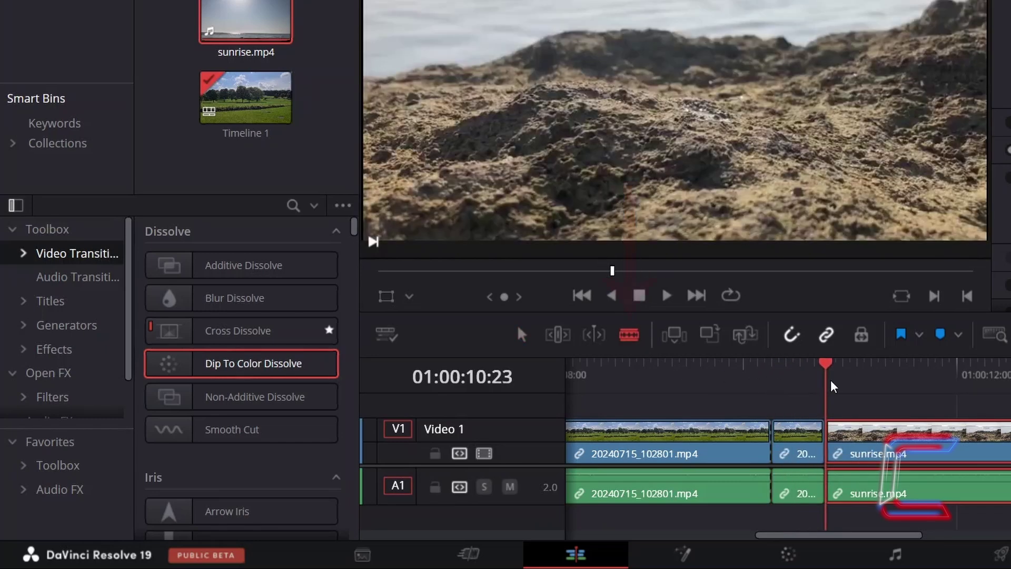
{"action": "left_click", "coordinate": [843, 383]}
{"action": "left_click_drag", "start_coordinate": [843, 387], "coordinate": [878, 385]}
{"action": "key", "text": "ctrl+b"}
{"action": "key", "text": "a"}
{"action": "left_click", "coordinate": [820, 427], "text": "ctrl"}
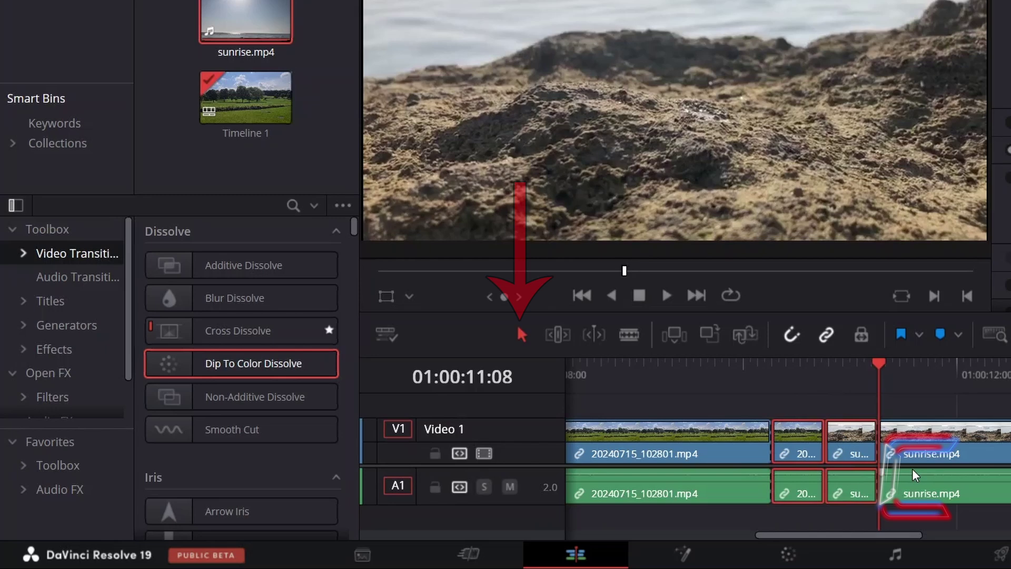
{"action": "key", "text": "Delete"}
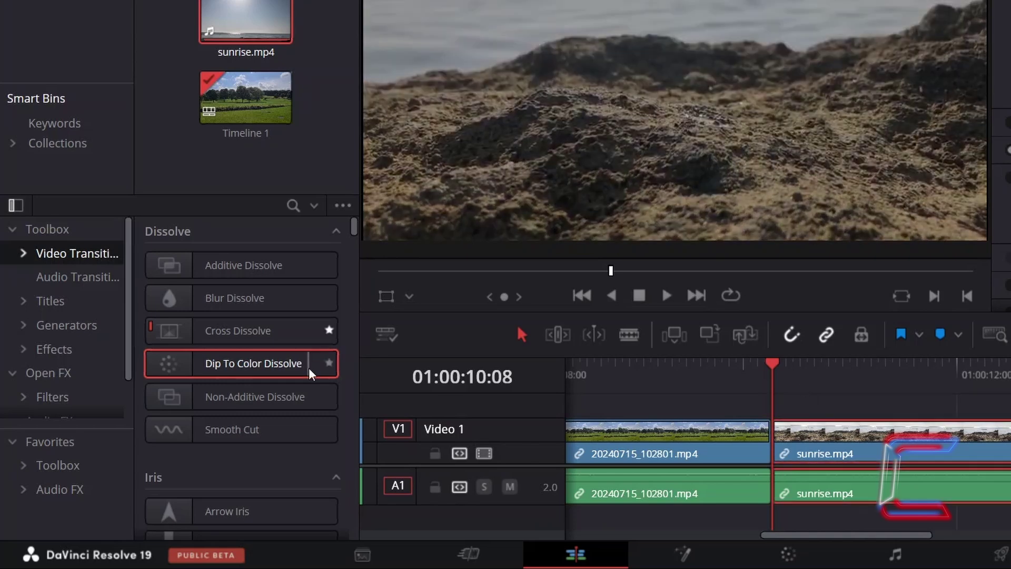
Drop Dip To Color Dissolve onto the join between the field and sunrise clips.
{"action": "left_click_drag", "start_coordinate": [310, 373], "coordinate": [772, 437]}
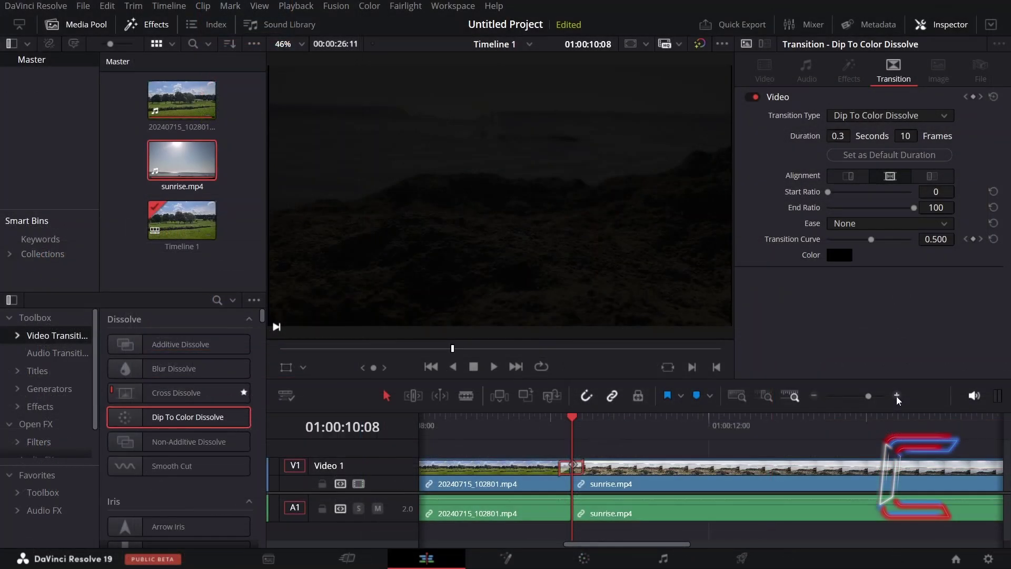
{"action": "left_click", "coordinate": [898, 396]}
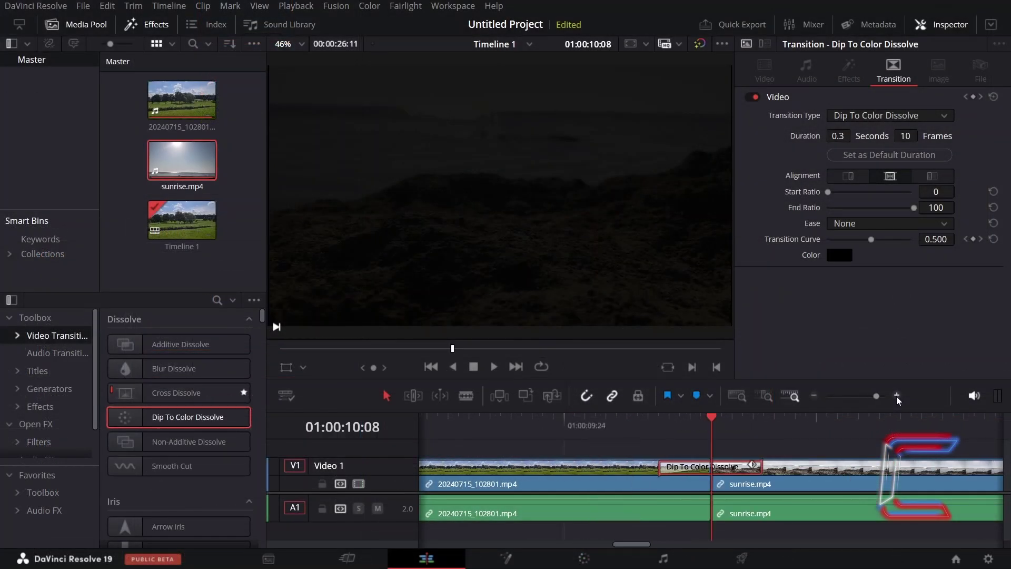
{"action": "left_click", "coordinate": [897, 396]}
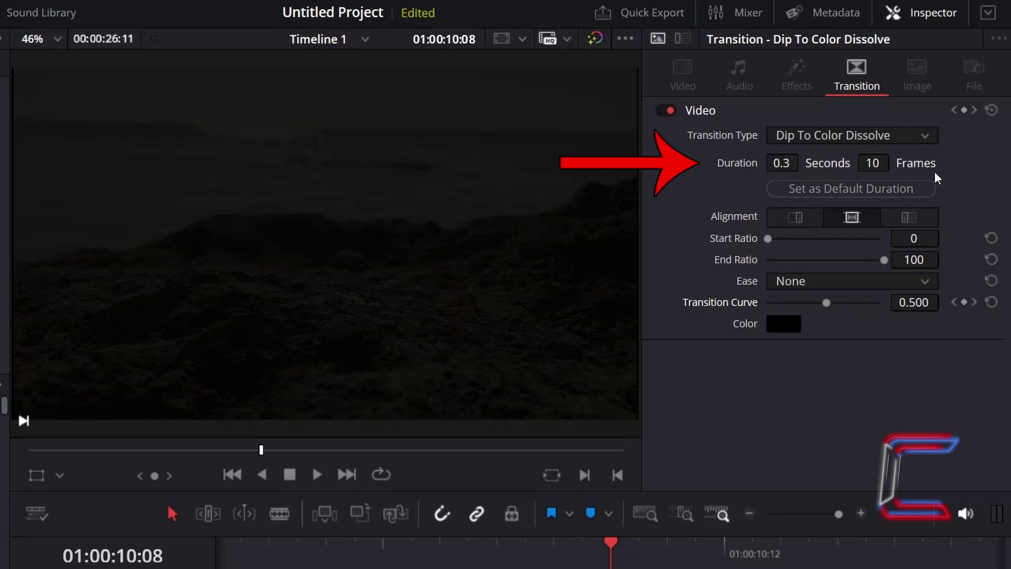
Set the transition's duration to 30 frames (1.0 second).
{"action": "left_click", "coordinate": [885, 163]}
{"action": "type", "text": "30"}
{"action": "key", "text": "Return"}
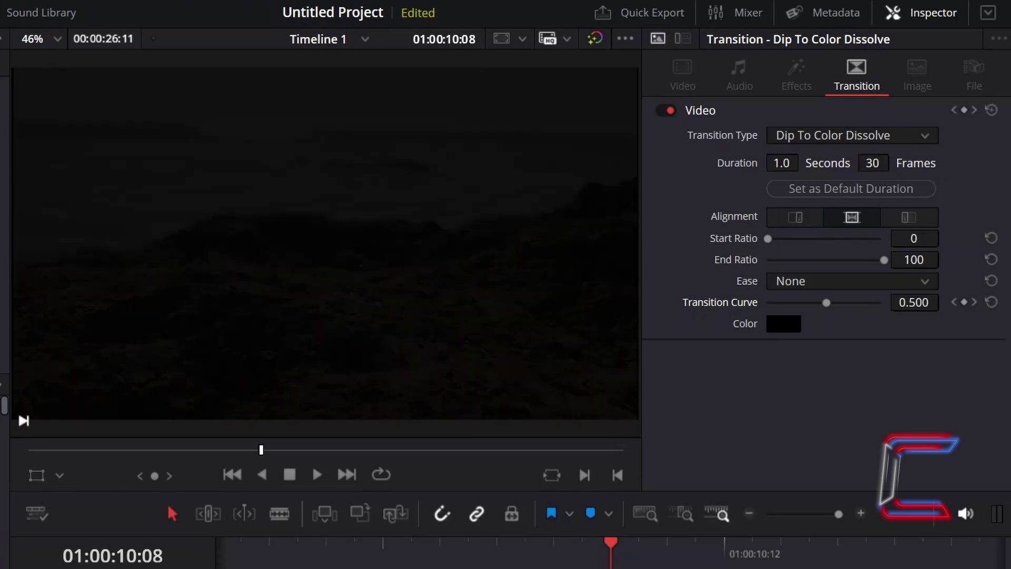
{"action": "left_click", "coordinate": [749, 513]}
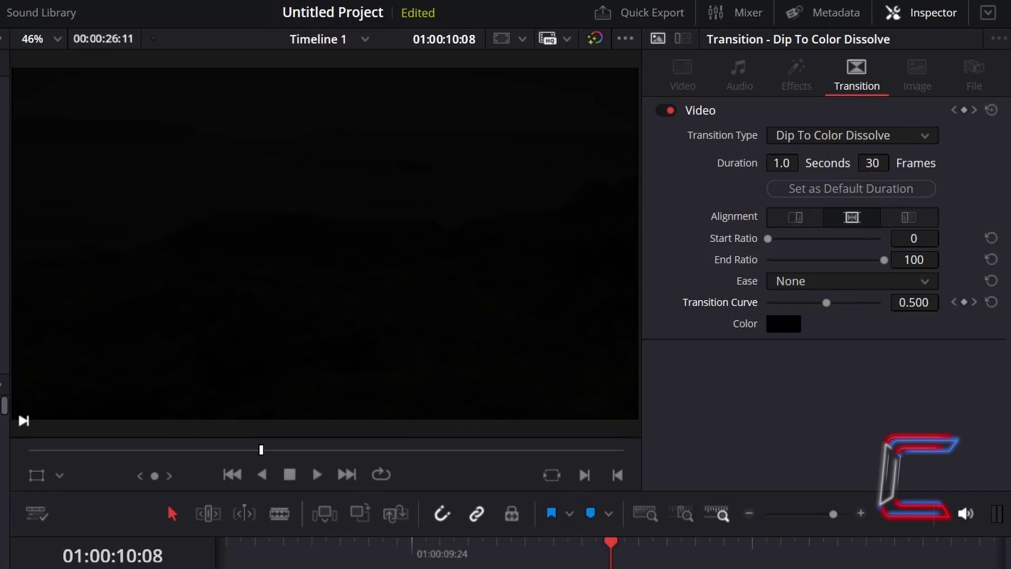
Set the dip colour to dark blue #00007f and align the transition to end at the cut.
{"action": "left_click", "coordinate": [792, 329]}
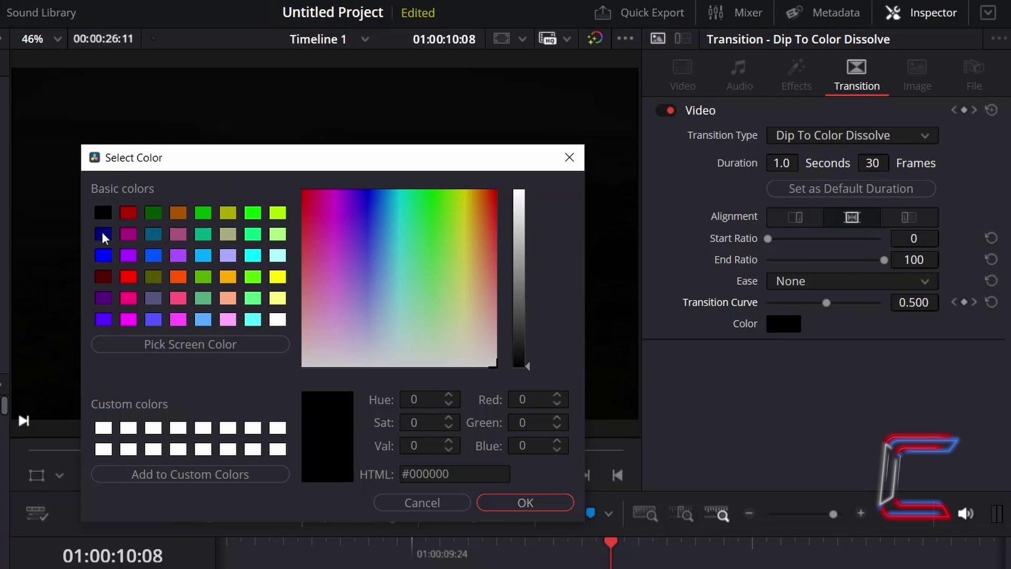
{"action": "left_click", "coordinate": [102, 233]}
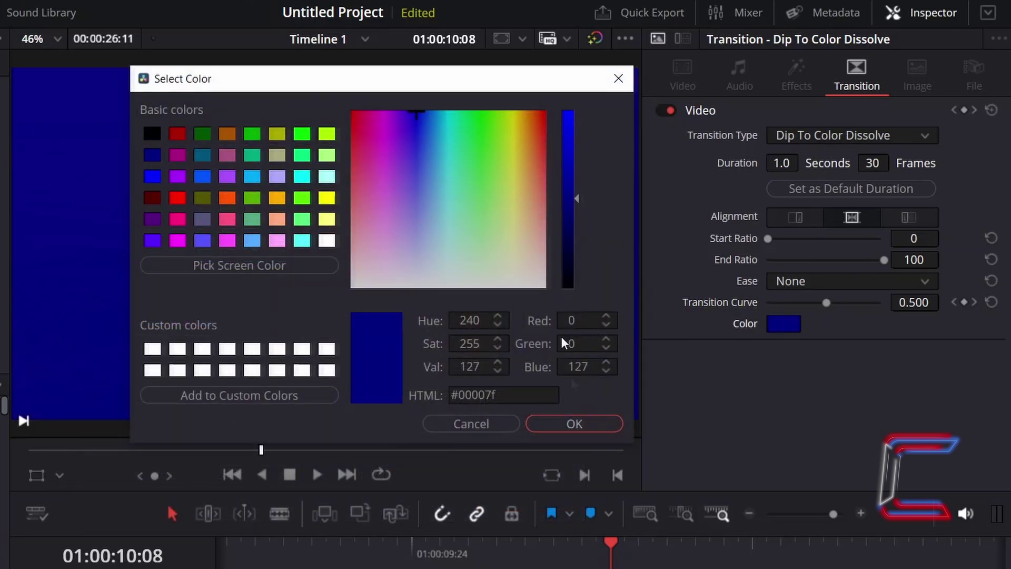
{"action": "left_click", "coordinate": [597, 416]}
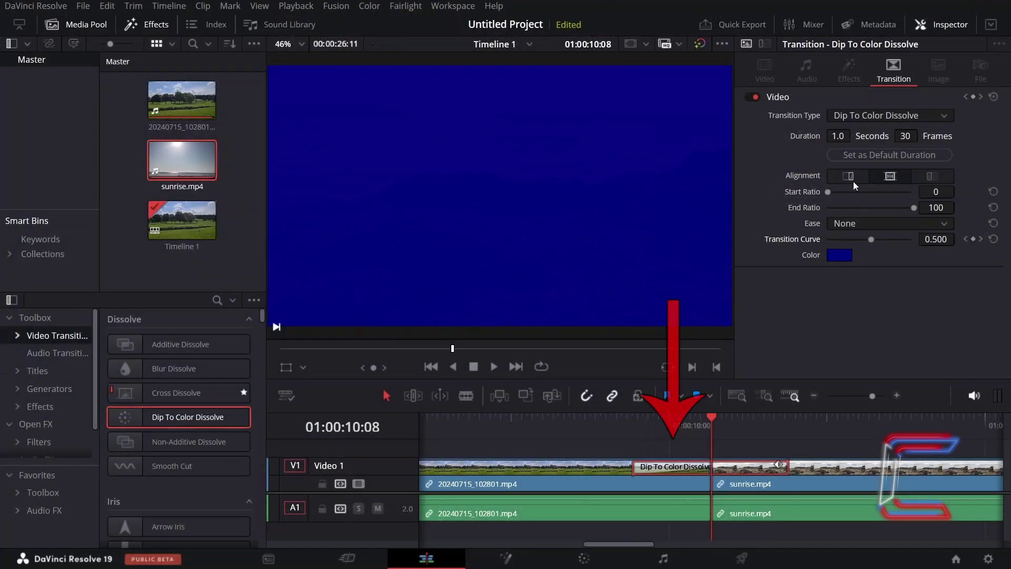
{"action": "left_click", "coordinate": [854, 181]}
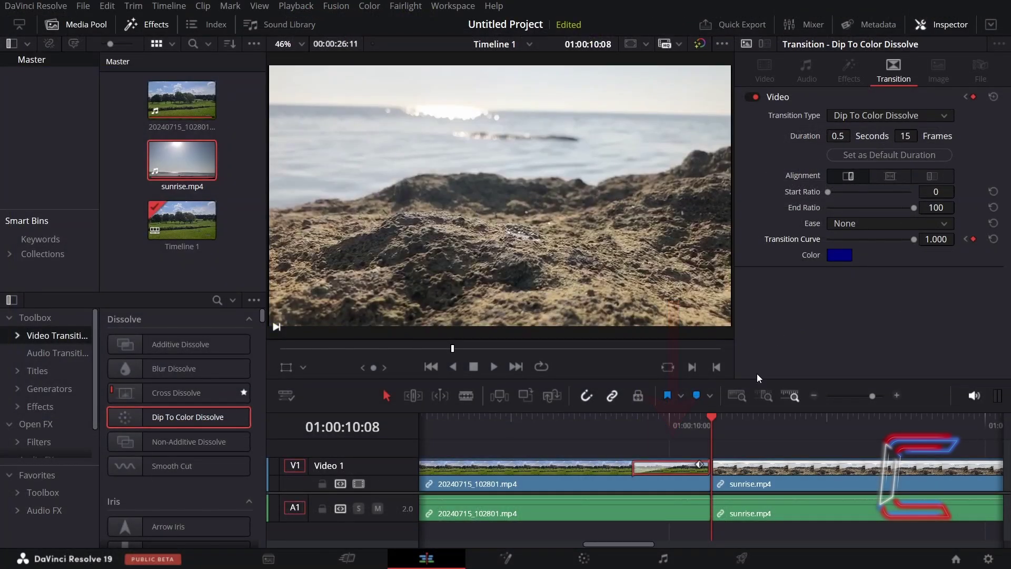
Change the alignment to start at the cut and scrub through the transition to preview the blue dip.
{"action": "mouse_move", "coordinate": [713, 426]}
{"action": "left_mouse_down"}
{"action": "mouse_move", "coordinate": [660, 438]}
{"action": "mouse_move", "coordinate": [711, 430]}
{"action": "left_mouse_up"}
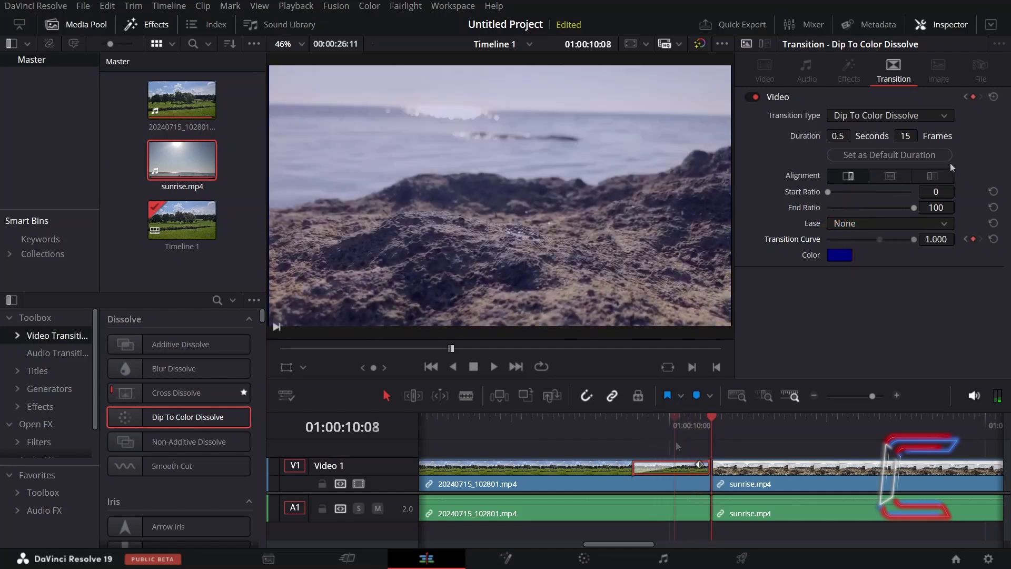
{"action": "left_click", "coordinate": [932, 176]}
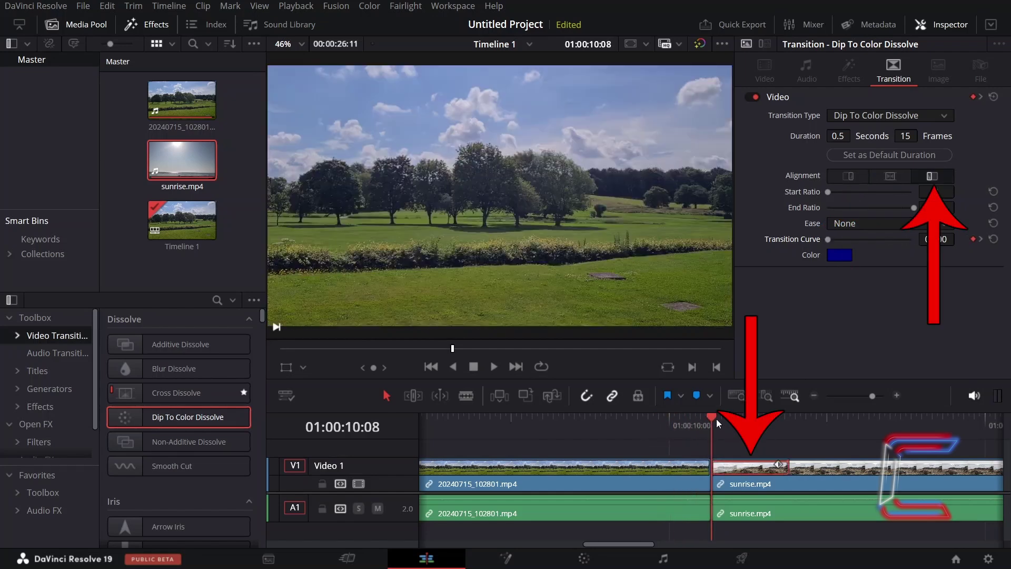
{"action": "left_click_drag", "start_coordinate": [716, 419], "coordinate": [757, 413]}
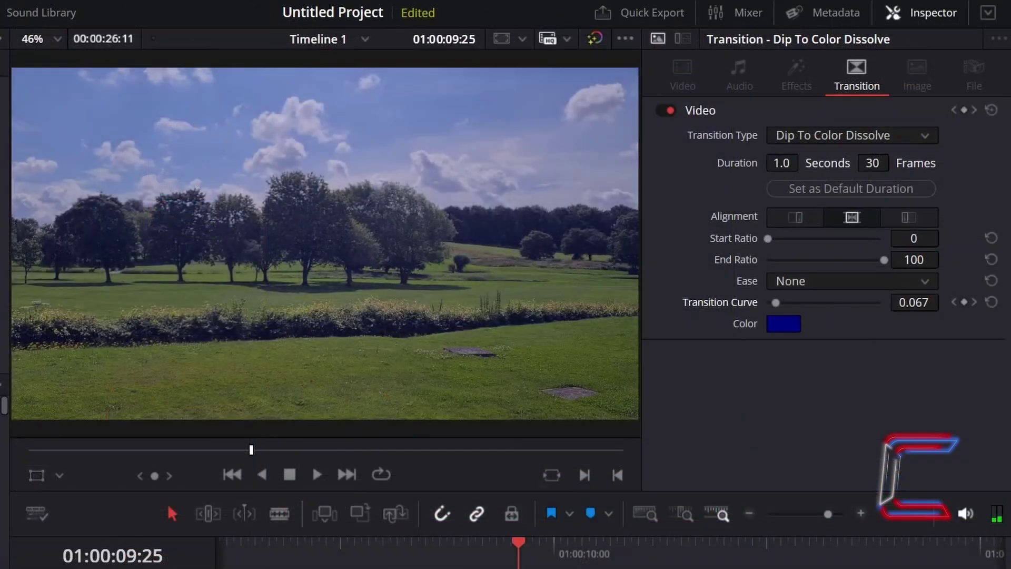
{"action": "mouse_move", "coordinate": [519, 542]}
{"action": "left_mouse_down"}
{"action": "mouse_move", "coordinate": [716, 534]}
{"action": "mouse_move", "coordinate": [502, 535]}
{"action": "mouse_move", "coordinate": [719, 536]}
{"action": "mouse_move", "coordinate": [505, 535]}
{"action": "left_mouse_up"}
Set the dissolve's Start Ratio to 30 and End Ratio to 70.
{"action": "left_click_drag", "start_coordinate": [766, 241], "coordinate": [774, 238]}
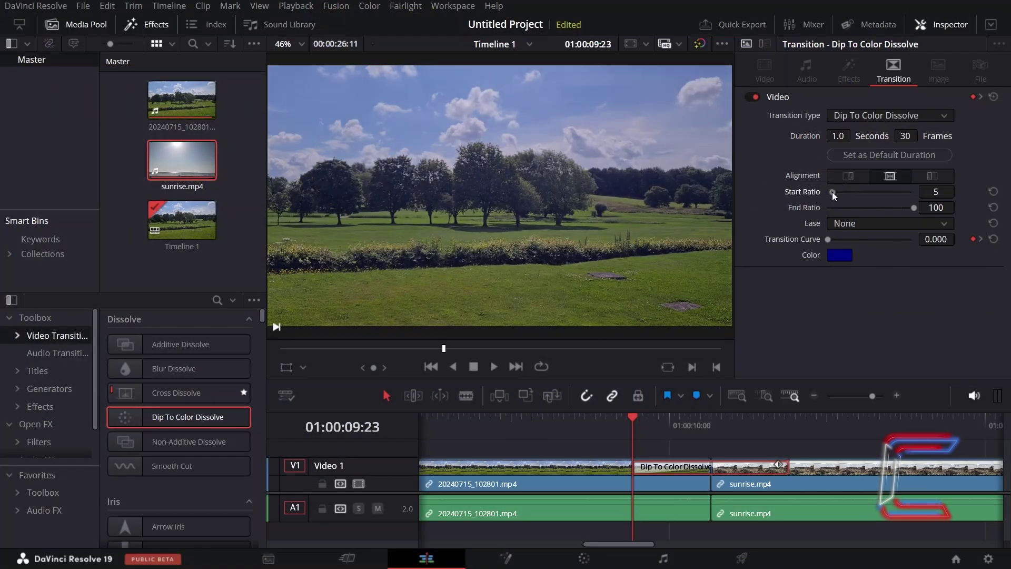
{"action": "left_click_drag", "start_coordinate": [832, 192], "coordinate": [853, 191]}
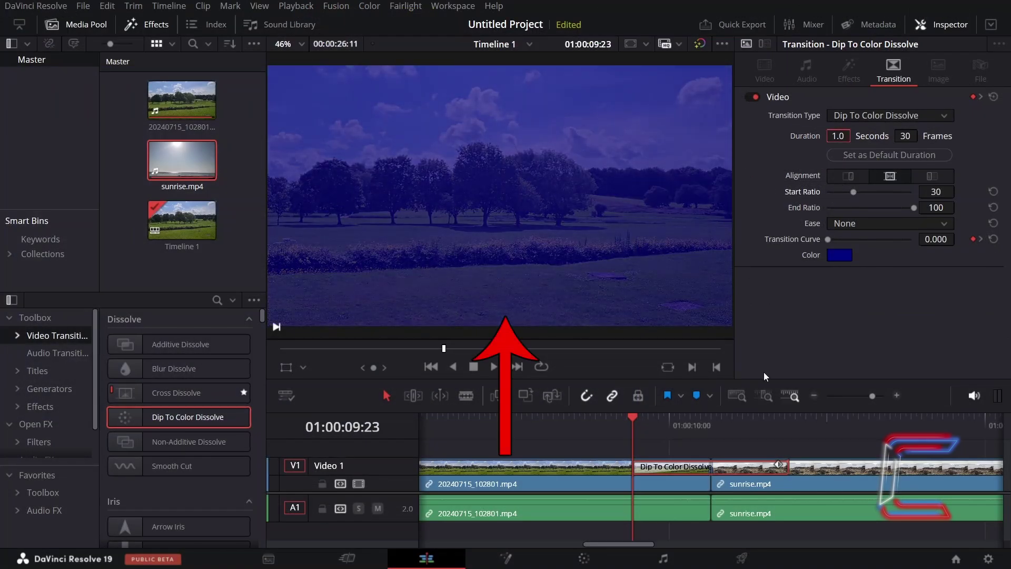
{"action": "left_click", "coordinate": [936, 208]}
{"action": "type", "text": "70"}
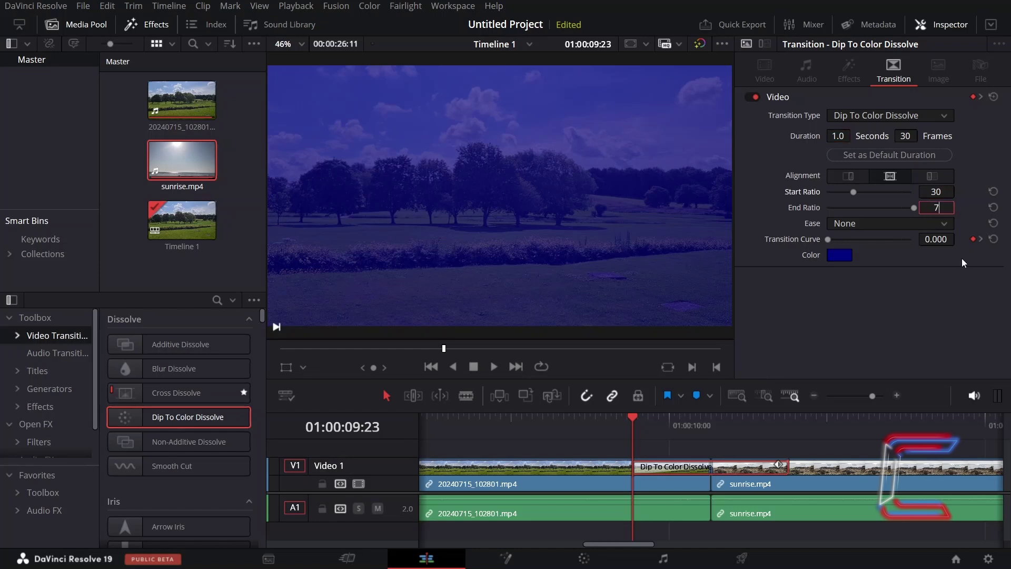
{"action": "key", "text": "Return"}
Play backwards and scrub through the transition to preview the deep blue dip.
{"action": "key", "text": "shift+Right"}
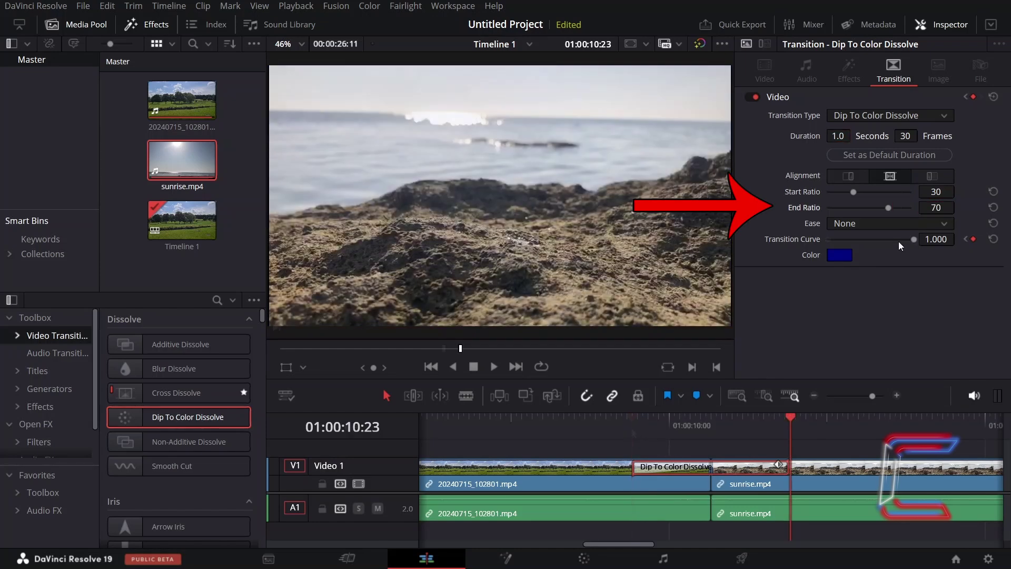
{"action": "left_click", "coordinate": [779, 419]}
{"action": "left_click", "coordinate": [788, 419]}
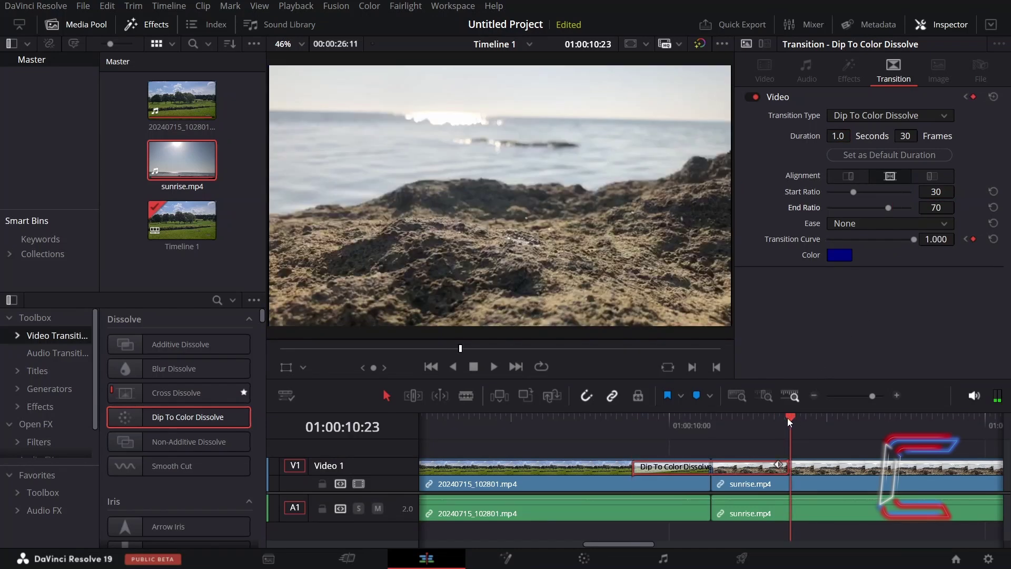
{"action": "key", "text": "j"}
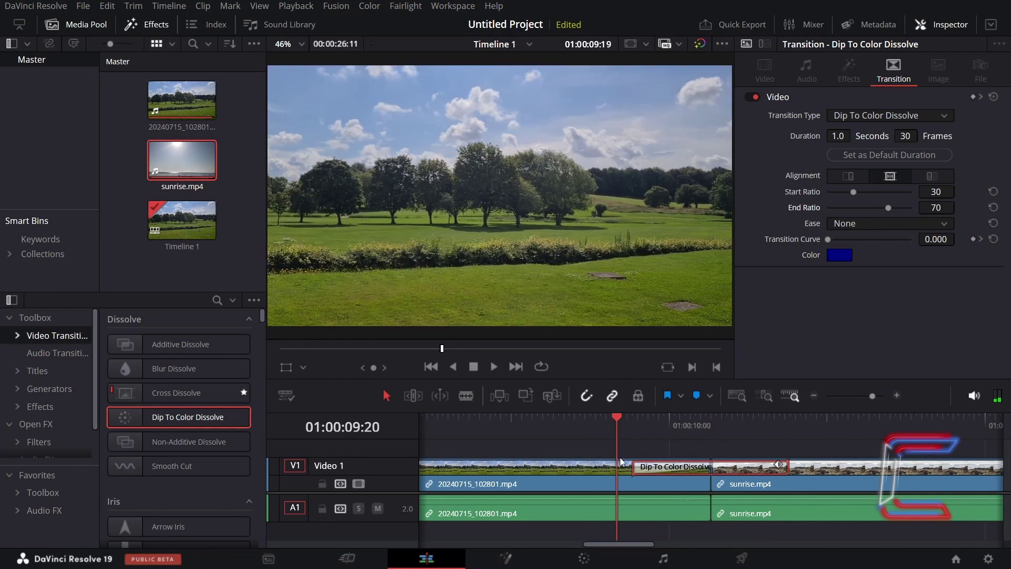
{"action": "left_click_drag", "start_coordinate": [648, 426], "coordinate": [785, 419]}
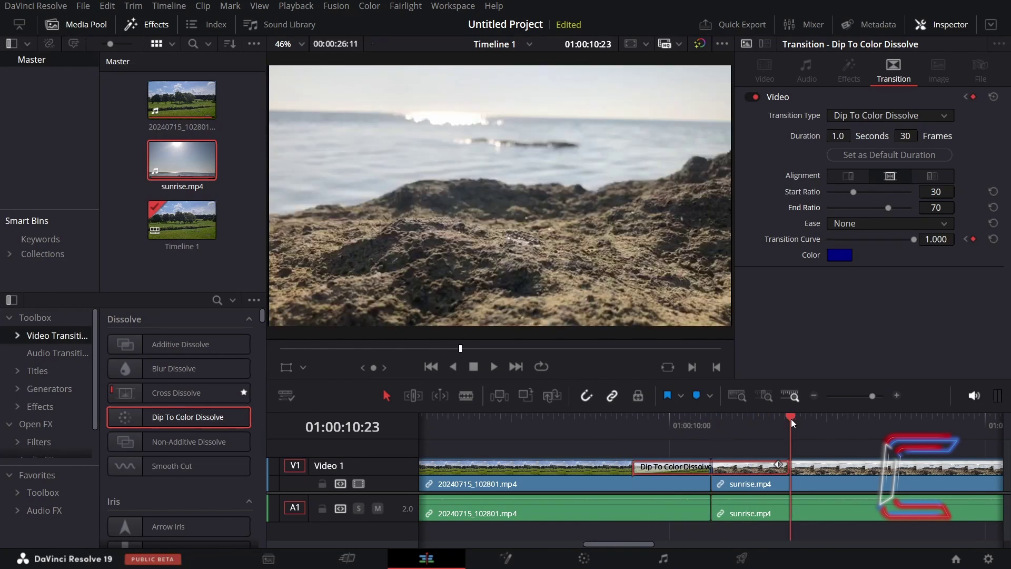
{"action": "left_click_drag", "start_coordinate": [791, 419], "coordinate": [668, 449]}
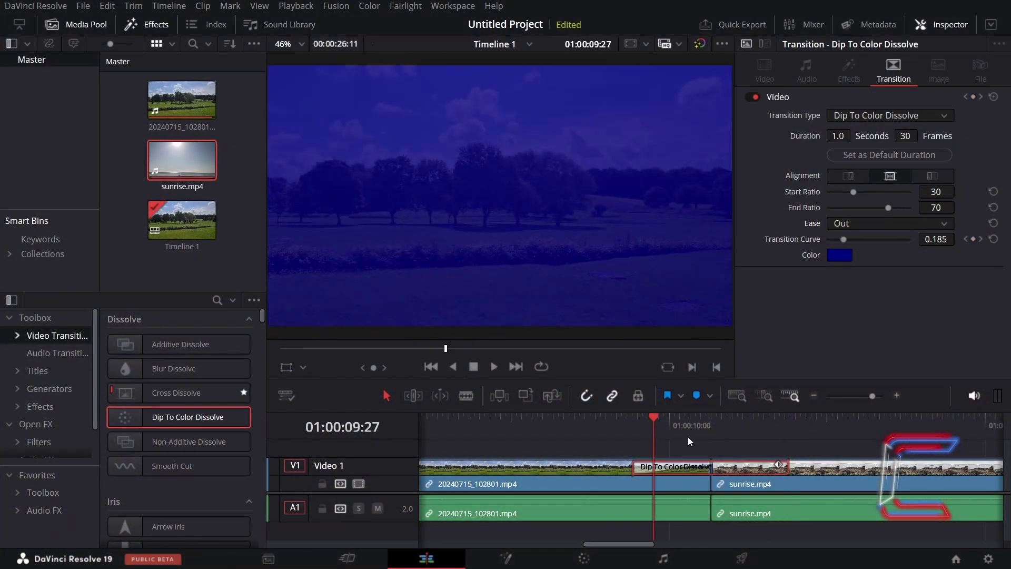
Choose In & Out from the dissolve's Ease options.
{"action": "left_click", "coordinate": [854, 221]}
{"action": "left_click", "coordinate": [847, 284]}
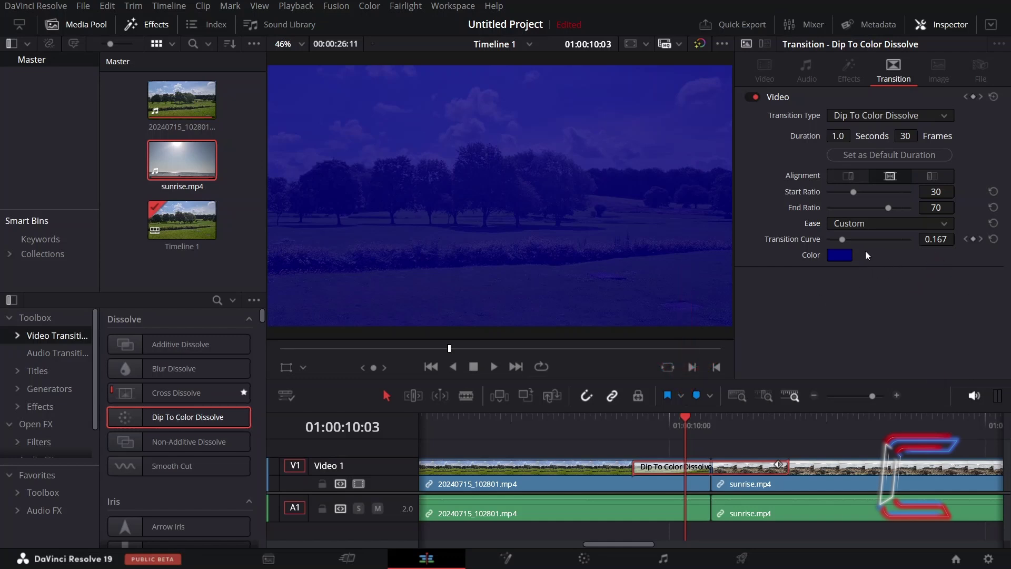
Keyframe Transition Curve at 0.750 and step between the 0.750 and 0.160 keyframes.
{"action": "left_click_drag", "start_coordinate": [844, 241], "coordinate": [893, 236]}
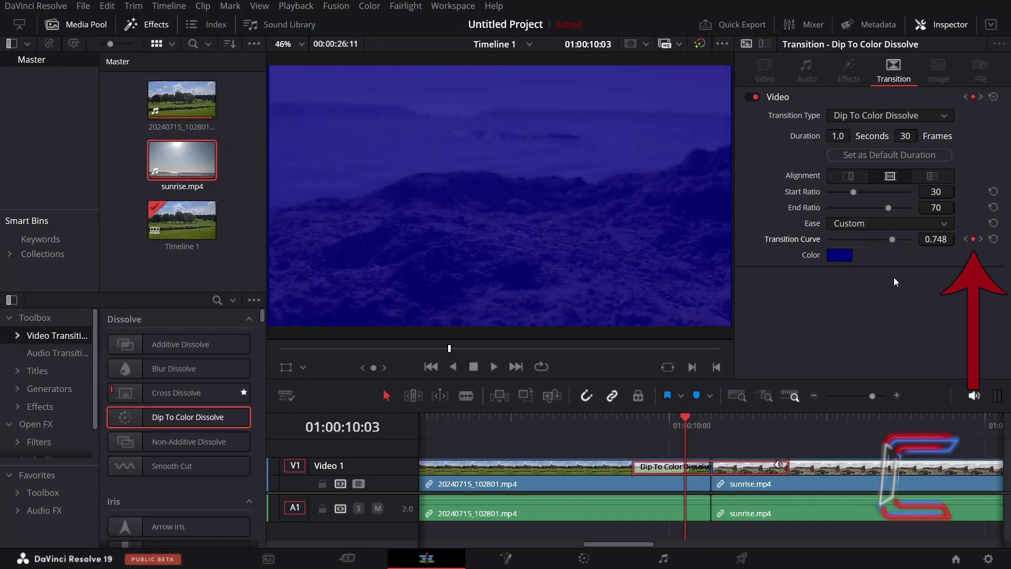
{"action": "left_click_drag", "start_coordinate": [959, 238], "coordinate": [960, 238]}
{"action": "key", "text": "Left"}
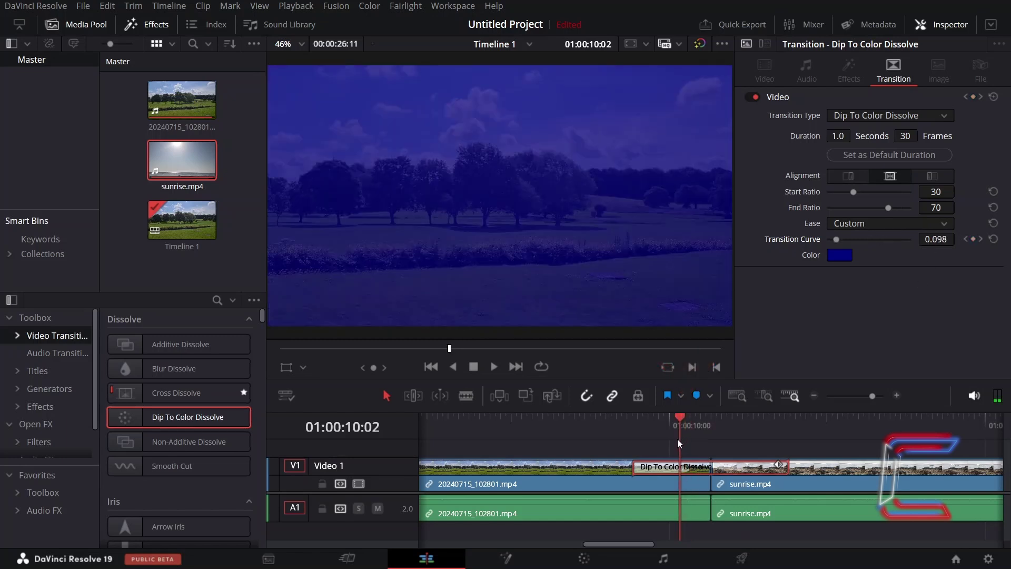
{"action": "left_click", "coordinate": [966, 239]}
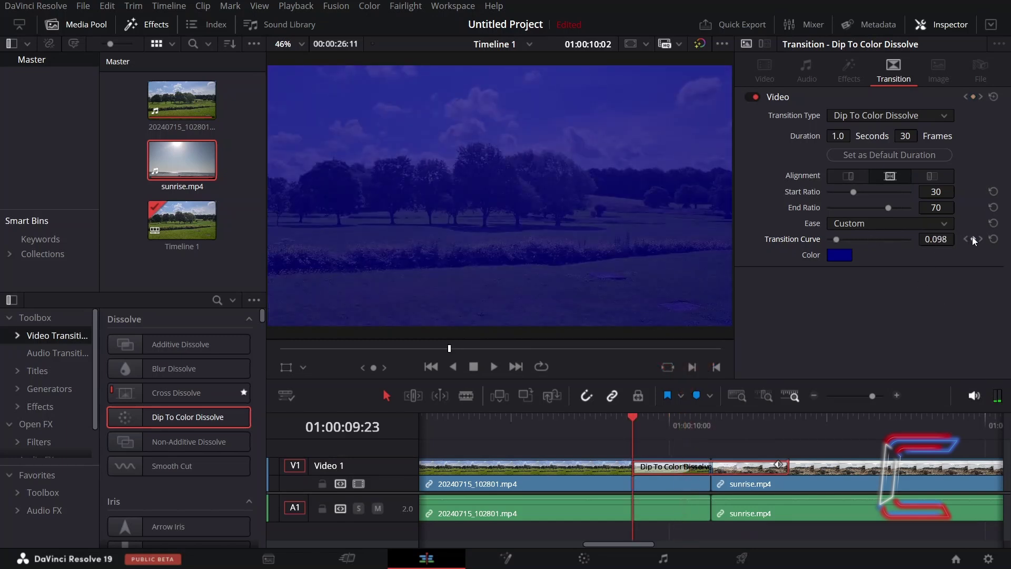
{"action": "left_click", "coordinate": [981, 239]}
{"action": "left_click", "coordinate": [982, 239]}
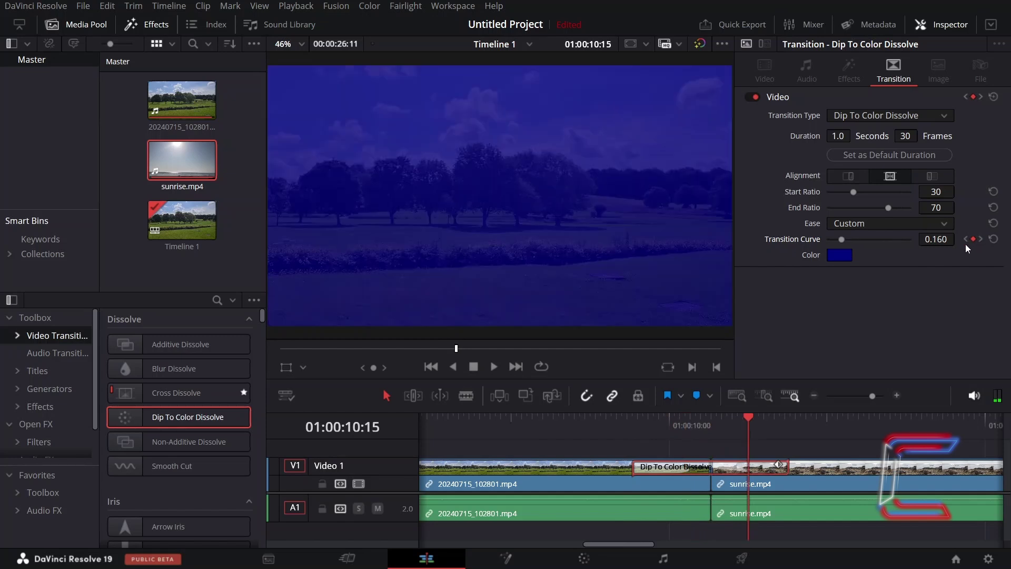
{"action": "left_click", "coordinate": [982, 240]}
{"action": "left_click", "coordinate": [967, 240]}
{"action": "left_click", "coordinate": [981, 240]}
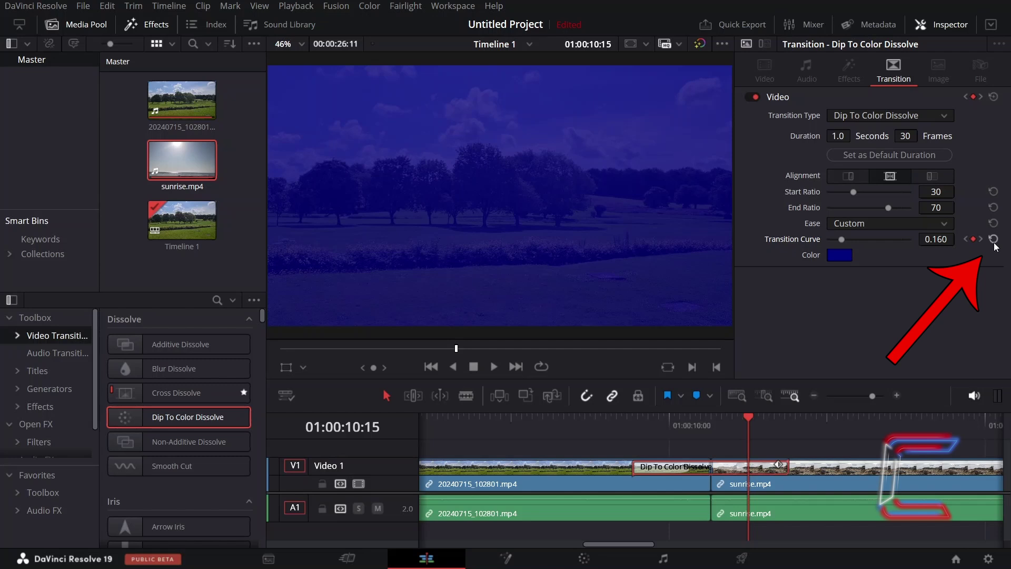
{"action": "left_click", "coordinate": [967, 240]}
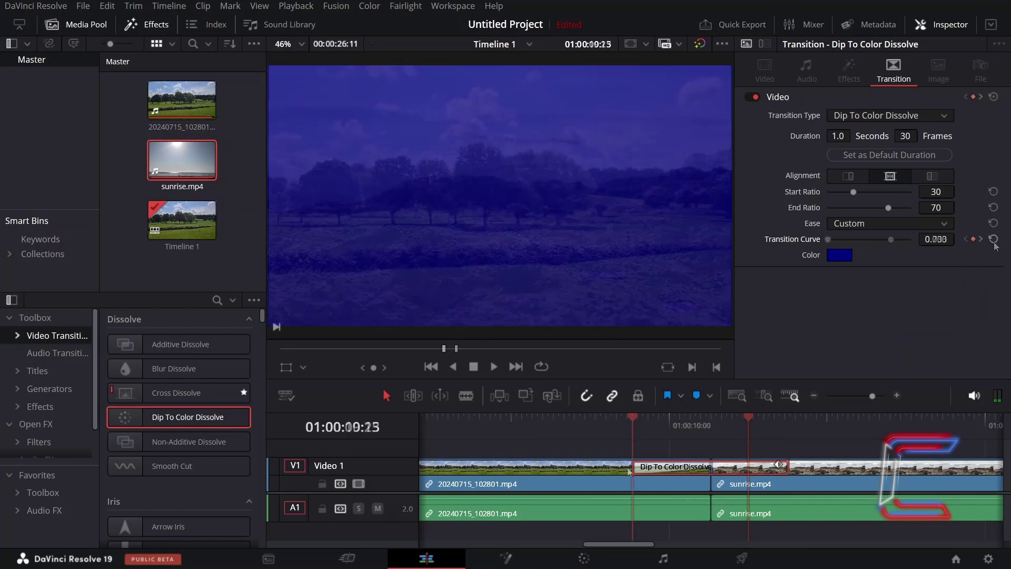
{"action": "left_click", "coordinate": [493, 368]}
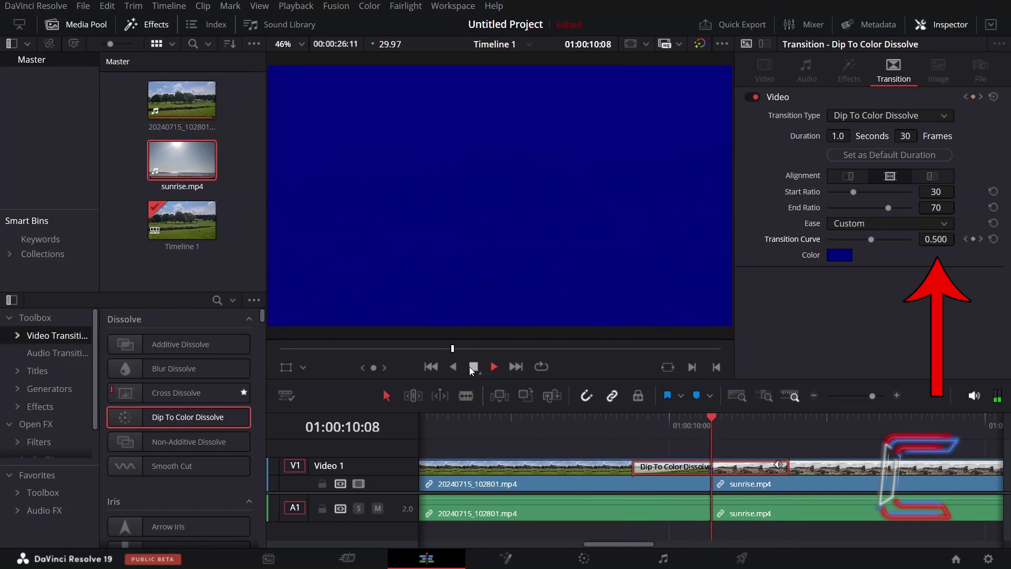